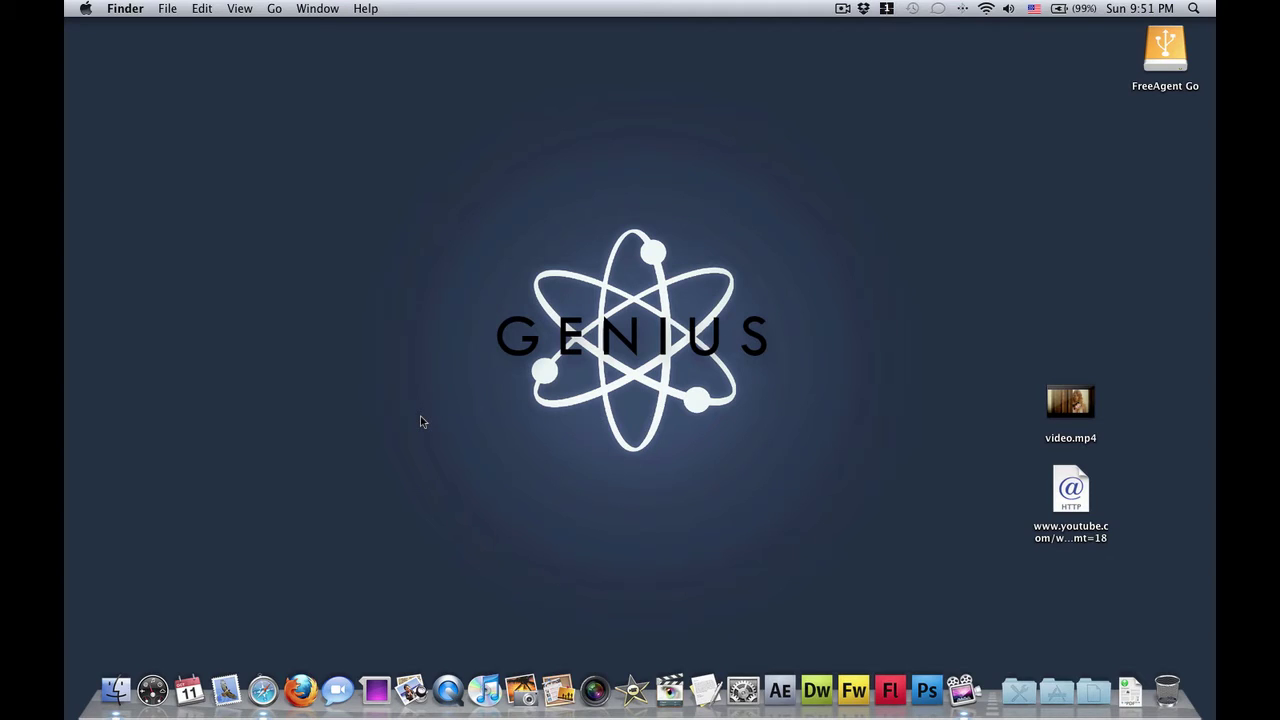
# Open Safari and review the Free Download HD YouTube Video article on usingmac.com down to its bookmarklet section
pyautogui.click(263, 690)
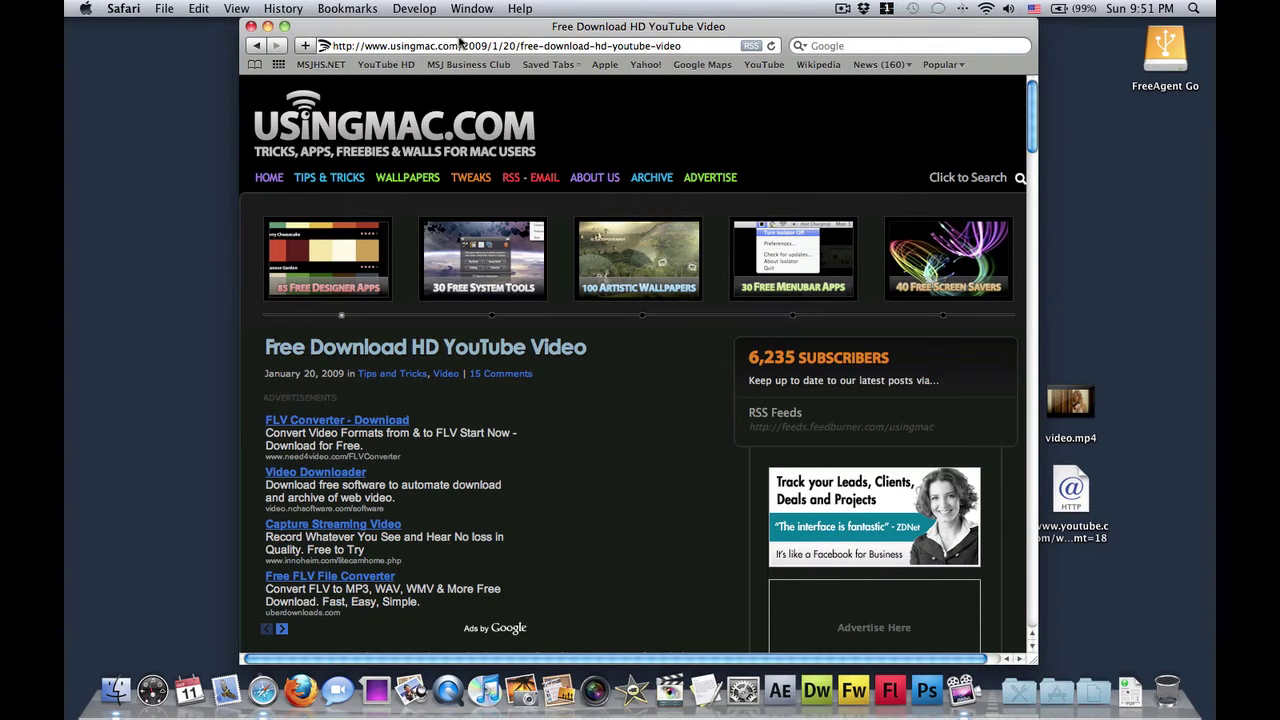
pyautogui.moveTo(708, 46); pyautogui.dragTo(352, 36)
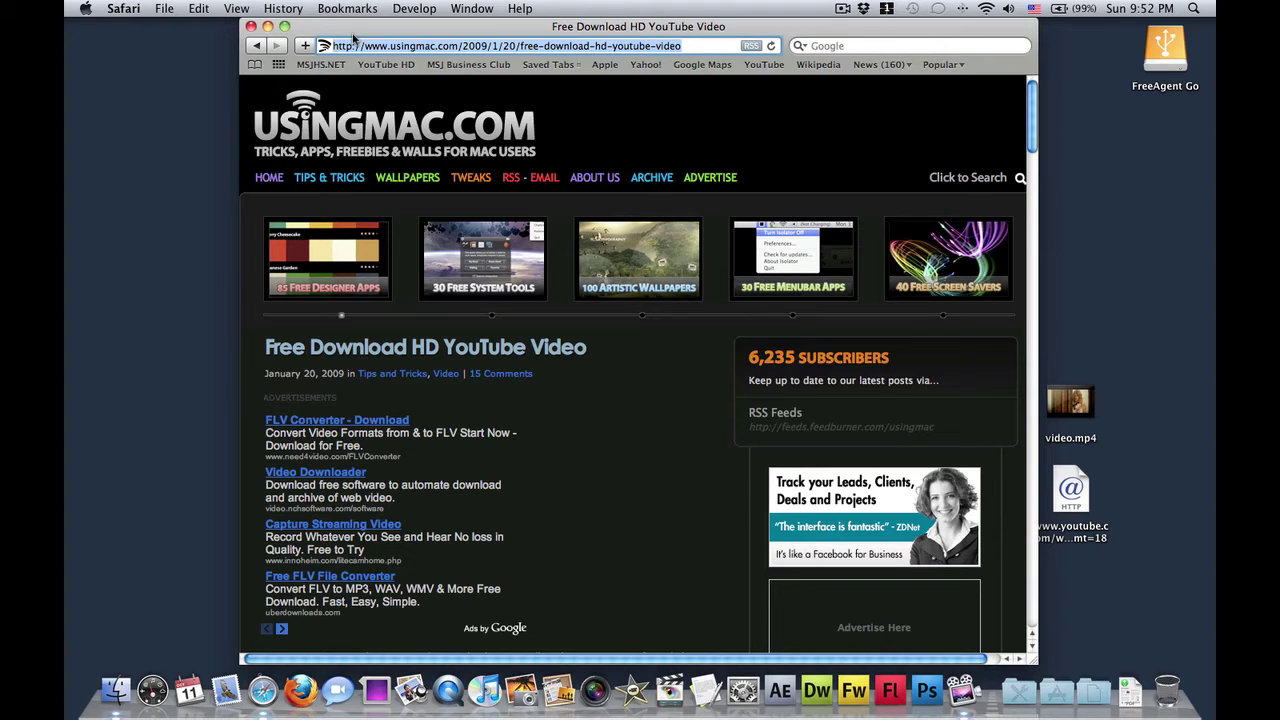
pyautogui.scroll(-8, 495, 285)
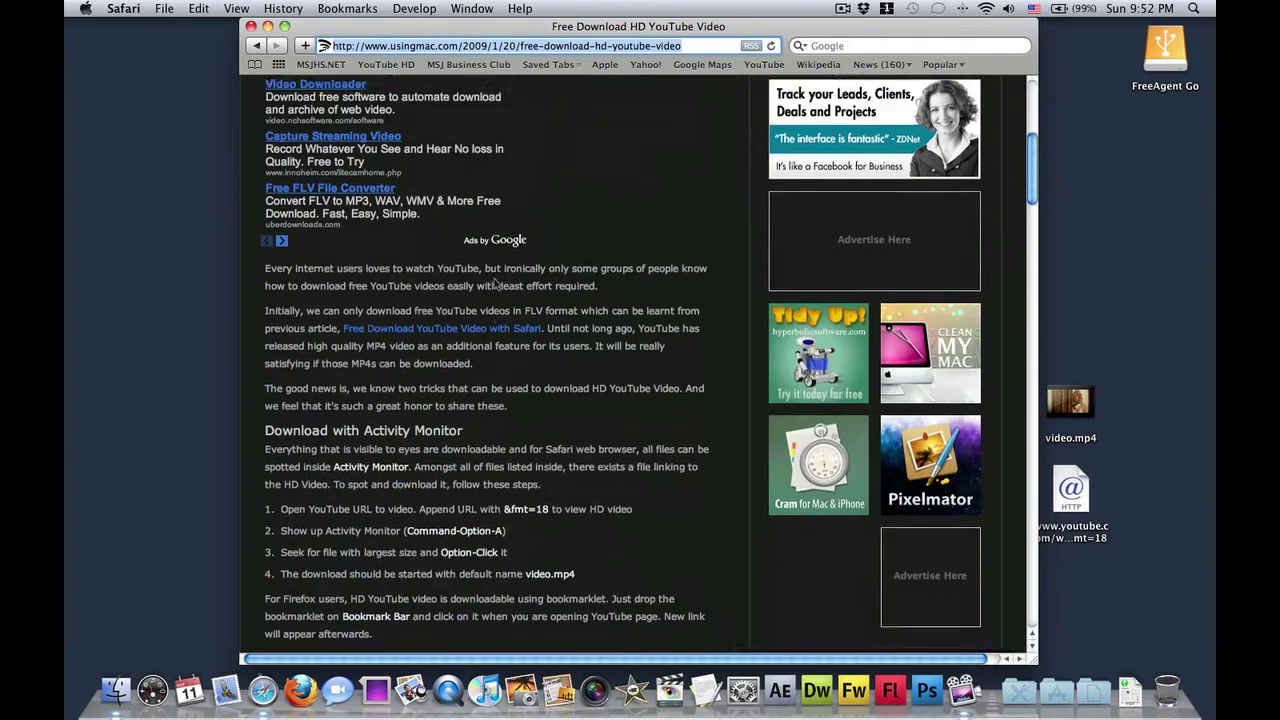
pyautogui.scroll(-7, 494, 284)
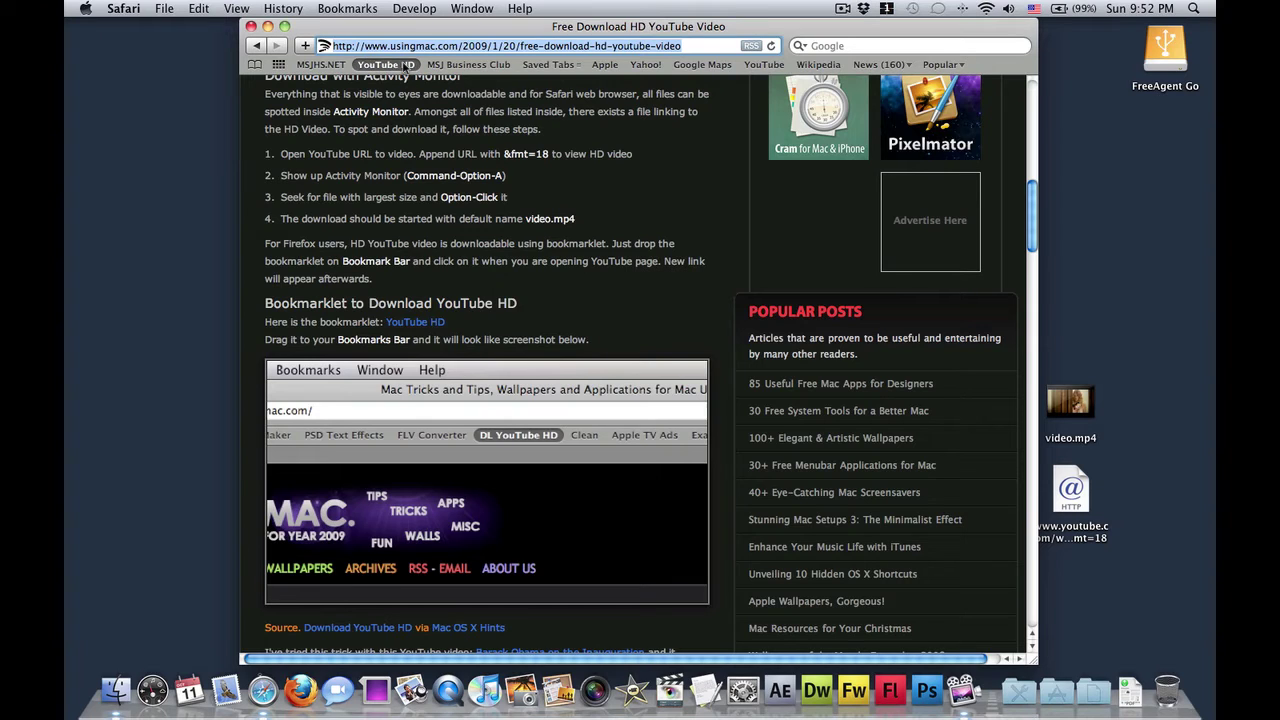
# Replace the YouTube HD bookmark in the bookmarks bar with the article's bookmarklet, naming it YouTube HD
pyautogui.moveTo(401, 65); pyautogui.dragTo(460, 176)
pyautogui.moveTo(425, 325); pyautogui.dragTo(365, 72)
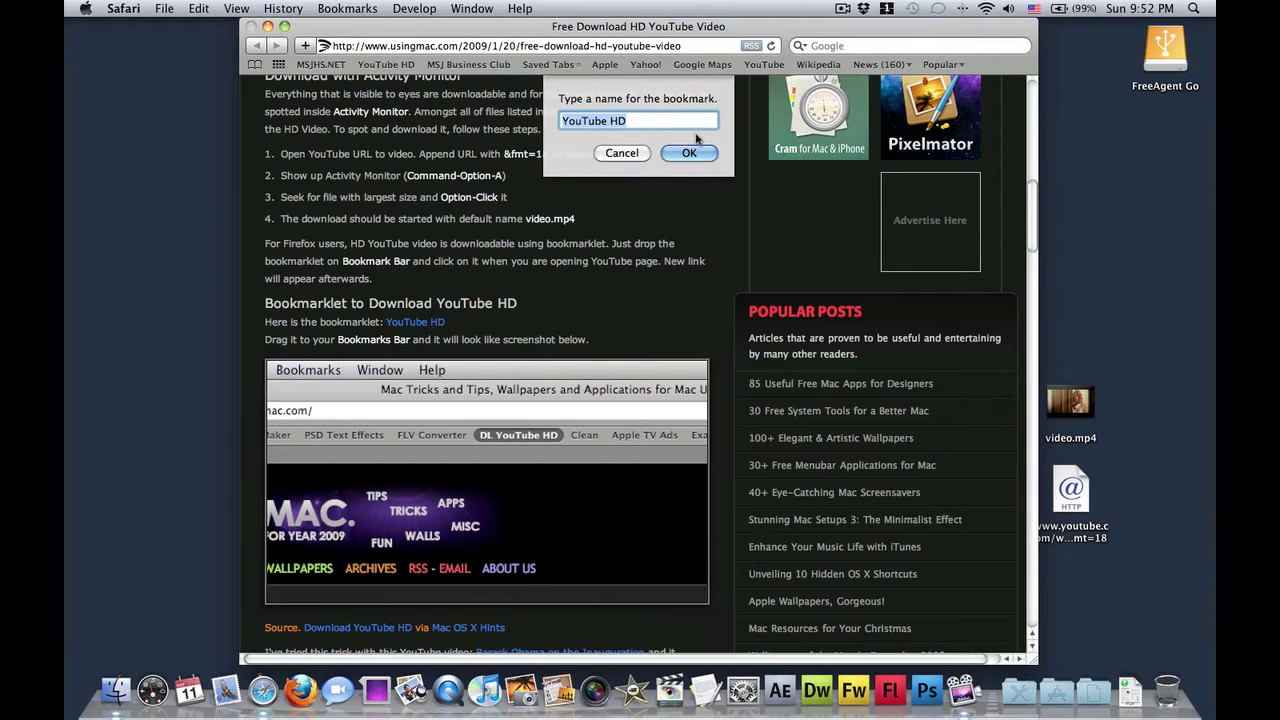
pyautogui.click(689, 131)
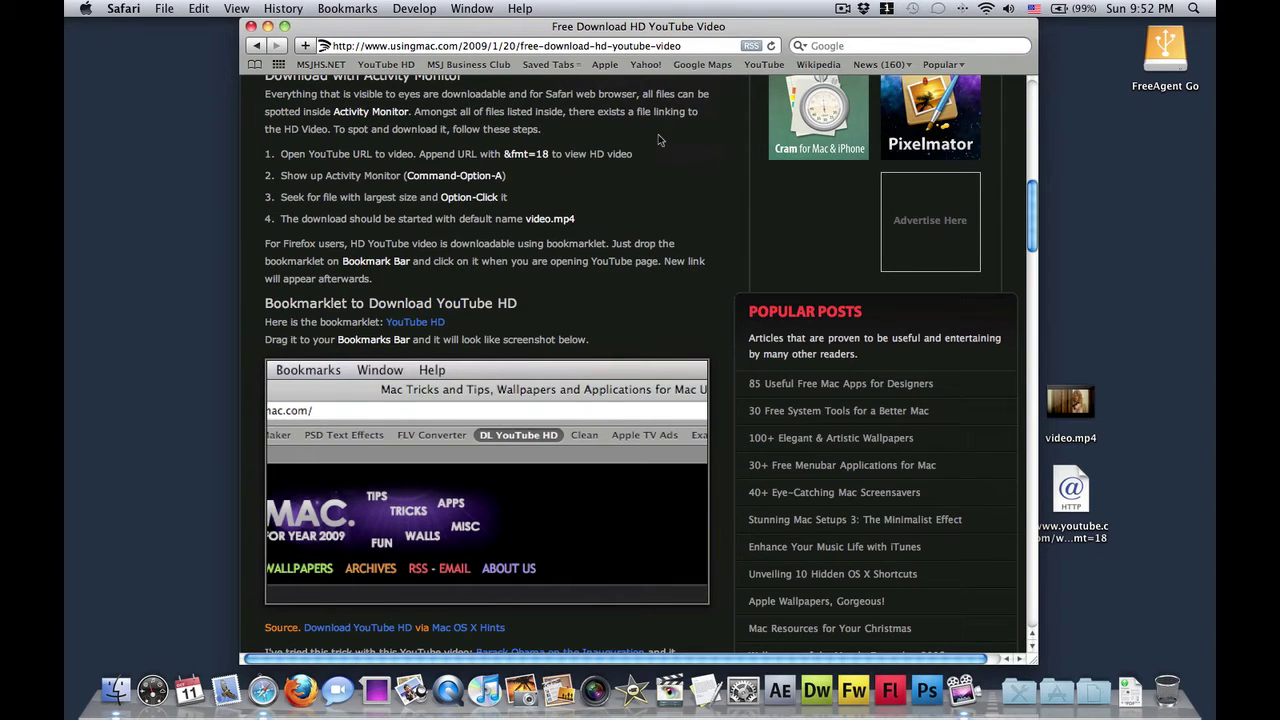
pyautogui.scroll(10, 668, 163)
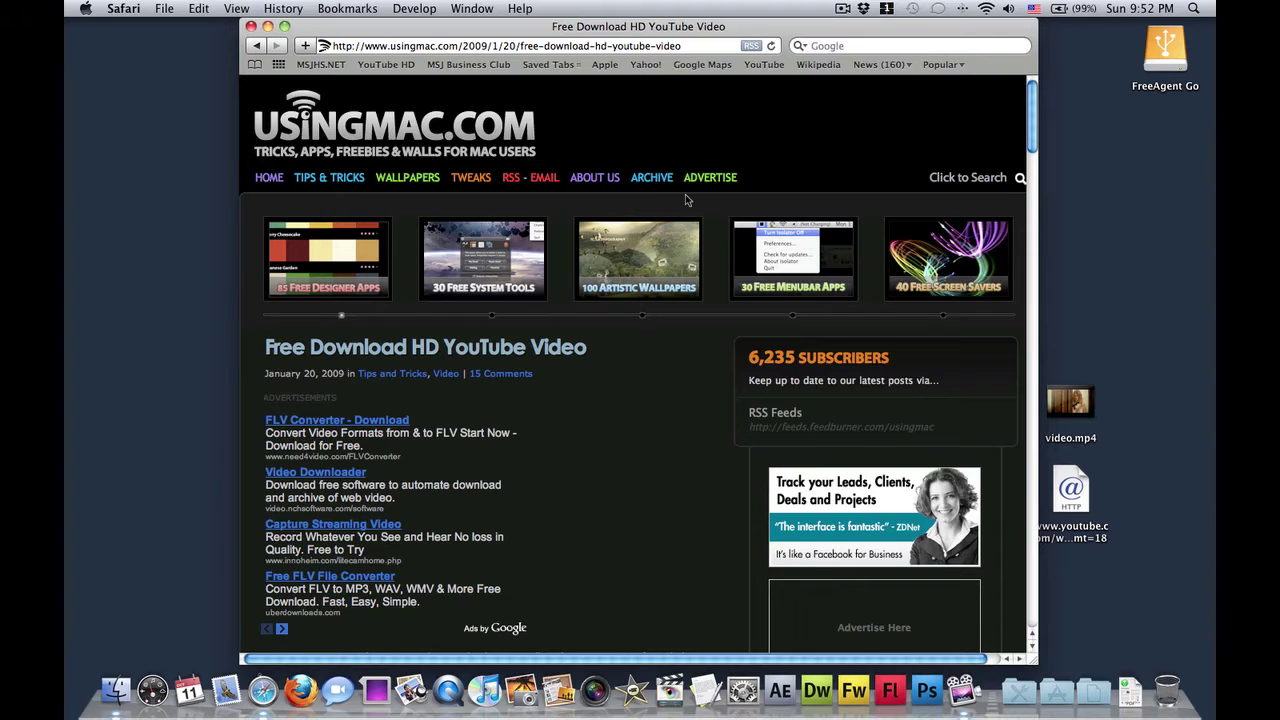
pyautogui.scroll(-1, 686, 200)
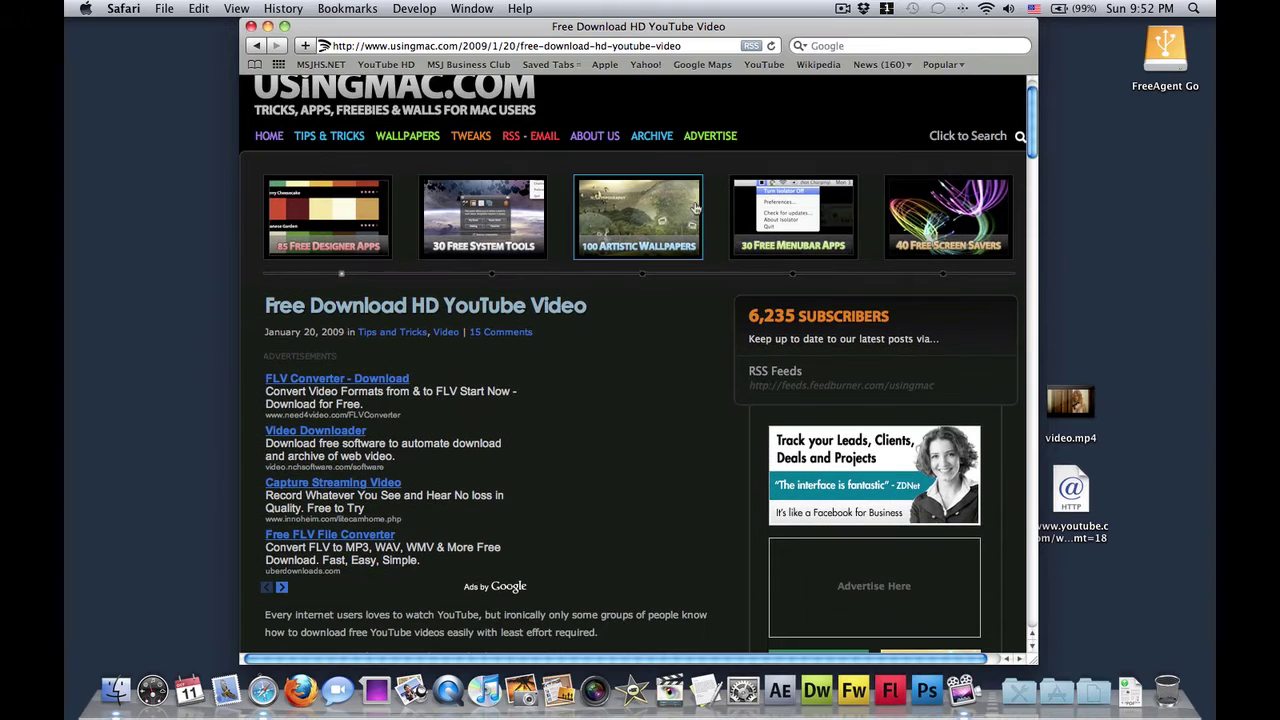
# Open the saved YouTube link from the desktop, look over the video page and highlight fmt=18 in its address
pyautogui.keyDown('alt'); pyautogui.click(1052, 500); pyautogui.keyUp('alt')
pyautogui.doubleClick(1070, 490)
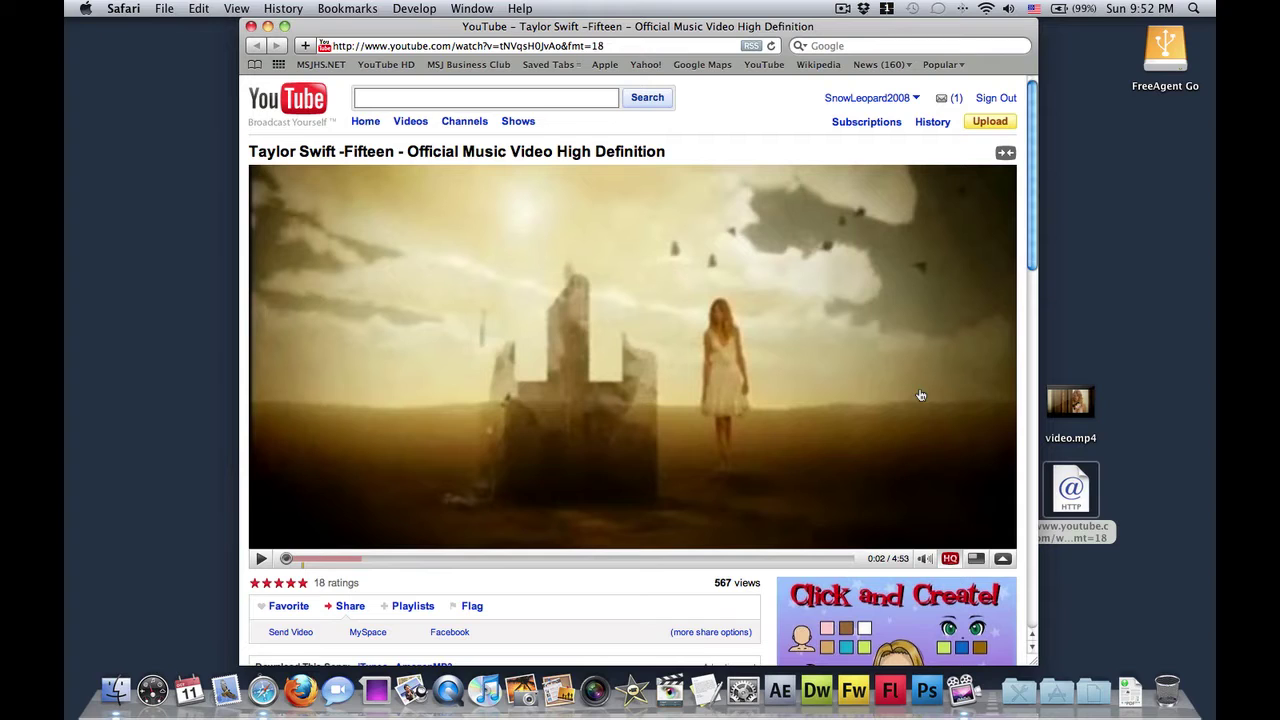
pyautogui.scroll(-10, 920, 395)
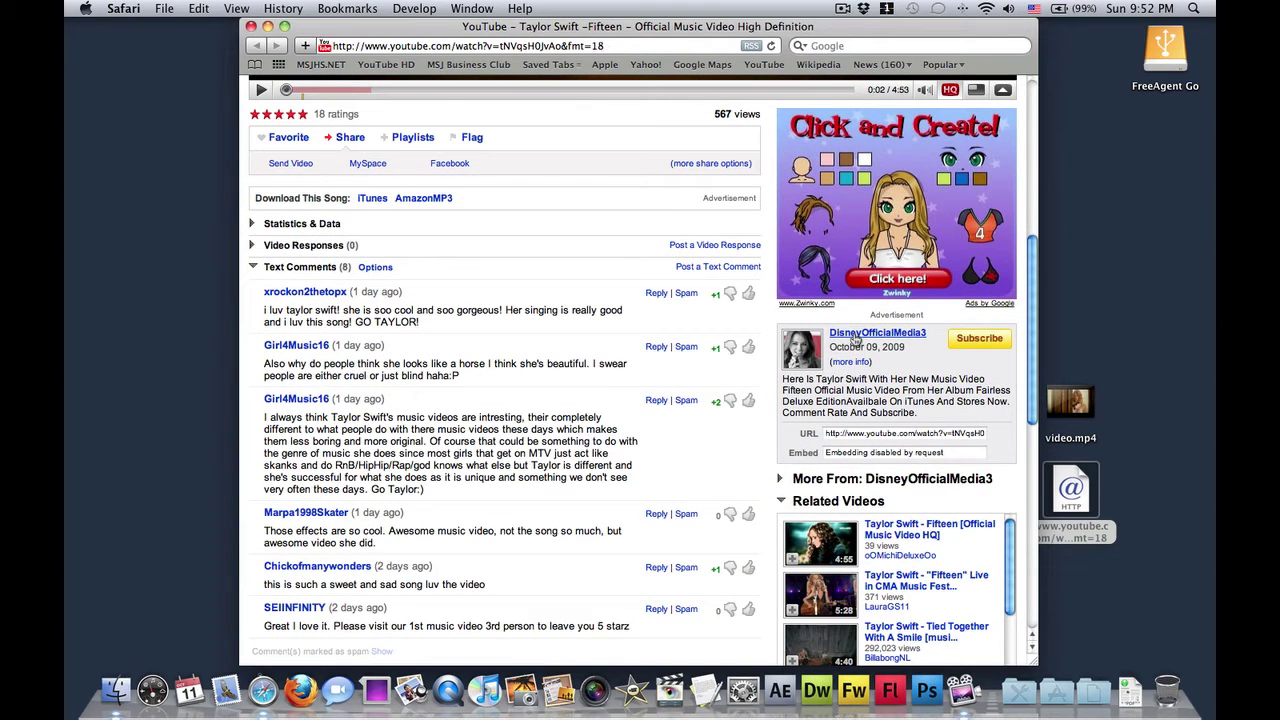
pyautogui.scroll(10, 792, 405)
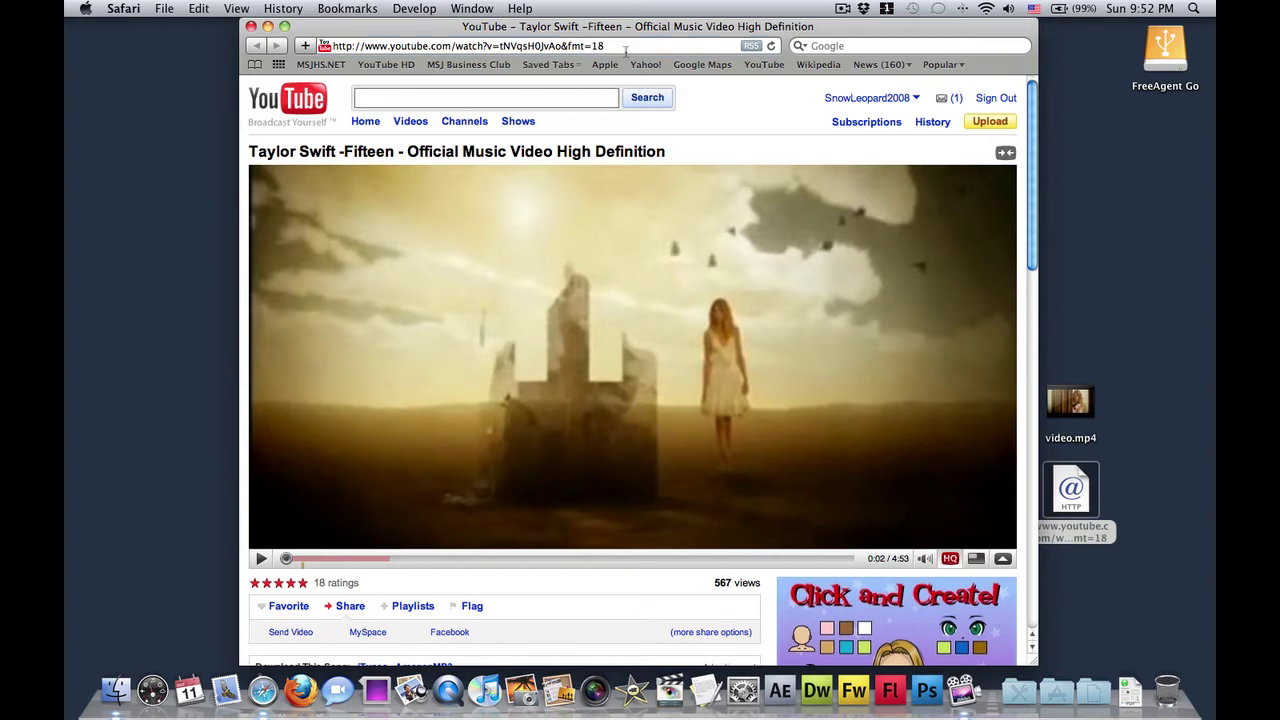
pyautogui.moveTo(603, 46); pyautogui.dragTo(570, 48)
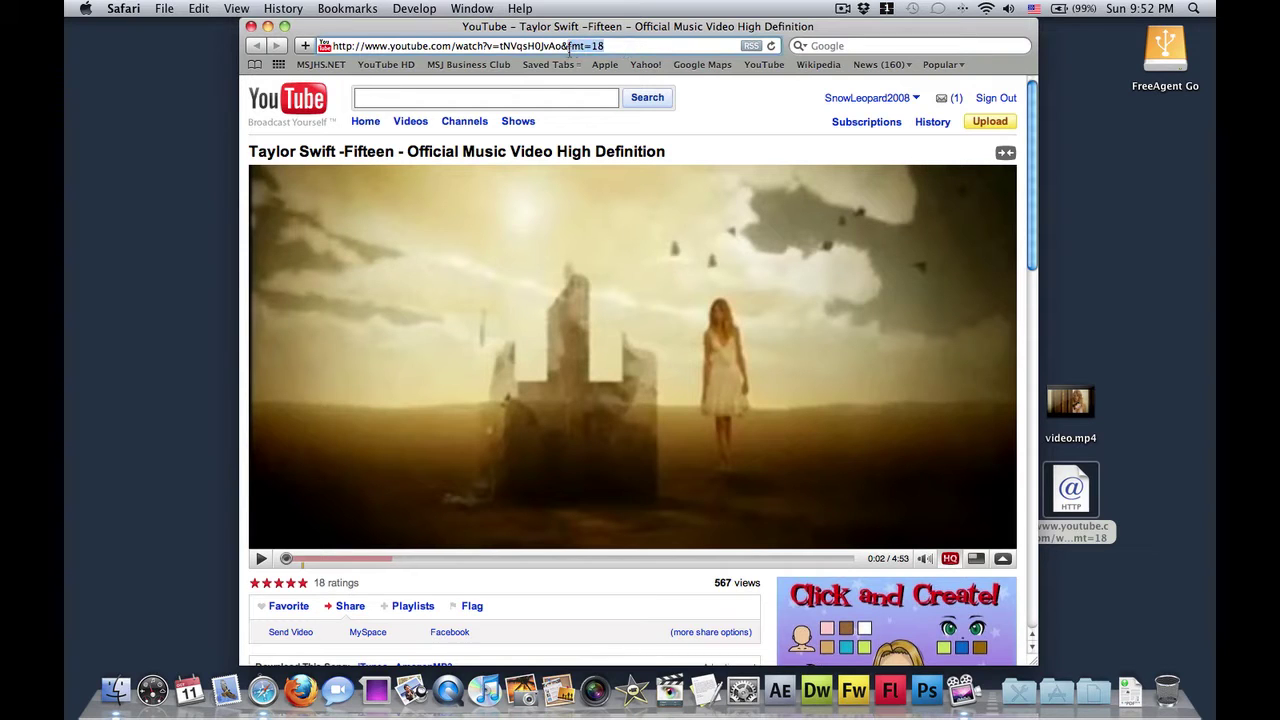
pyautogui.click(629, 46)
# Run the YouTube HD bookmarklet on the video page and download the file linked as 720p HD MP4
pyautogui.click(397, 66)
pyautogui.scroll(-10, 786, 343)
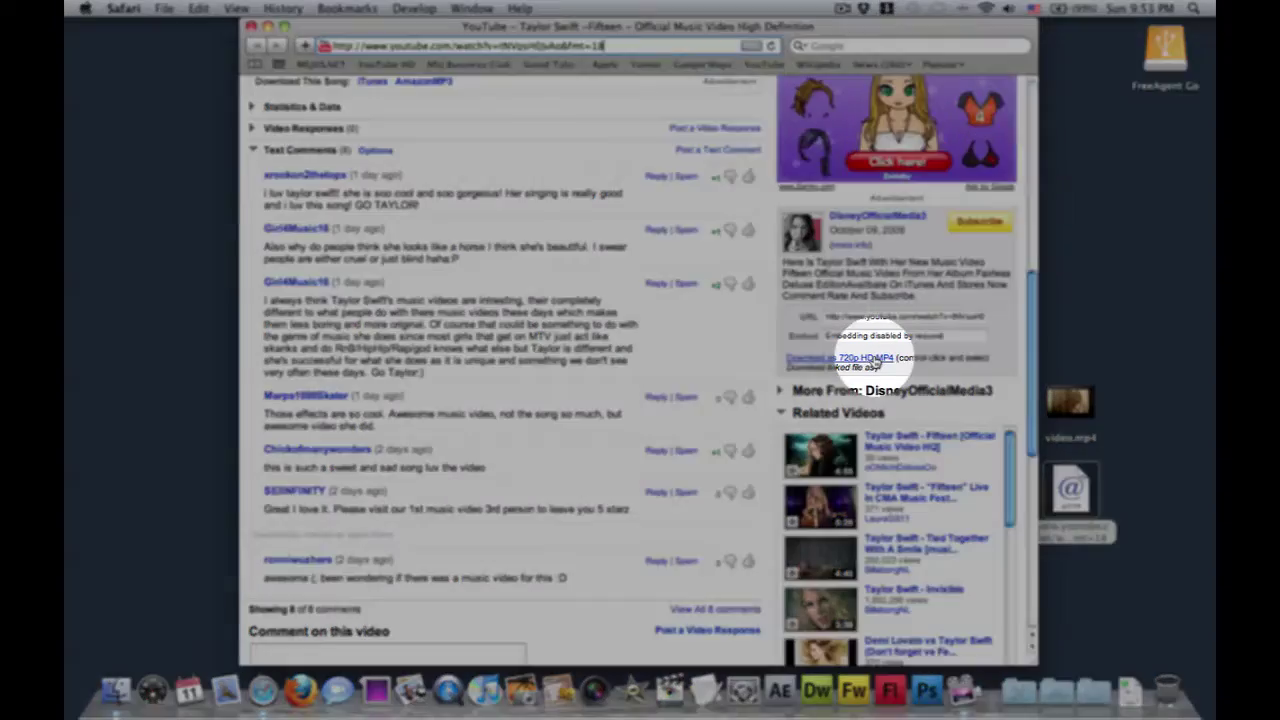
pyautogui.rightClick(882, 360)
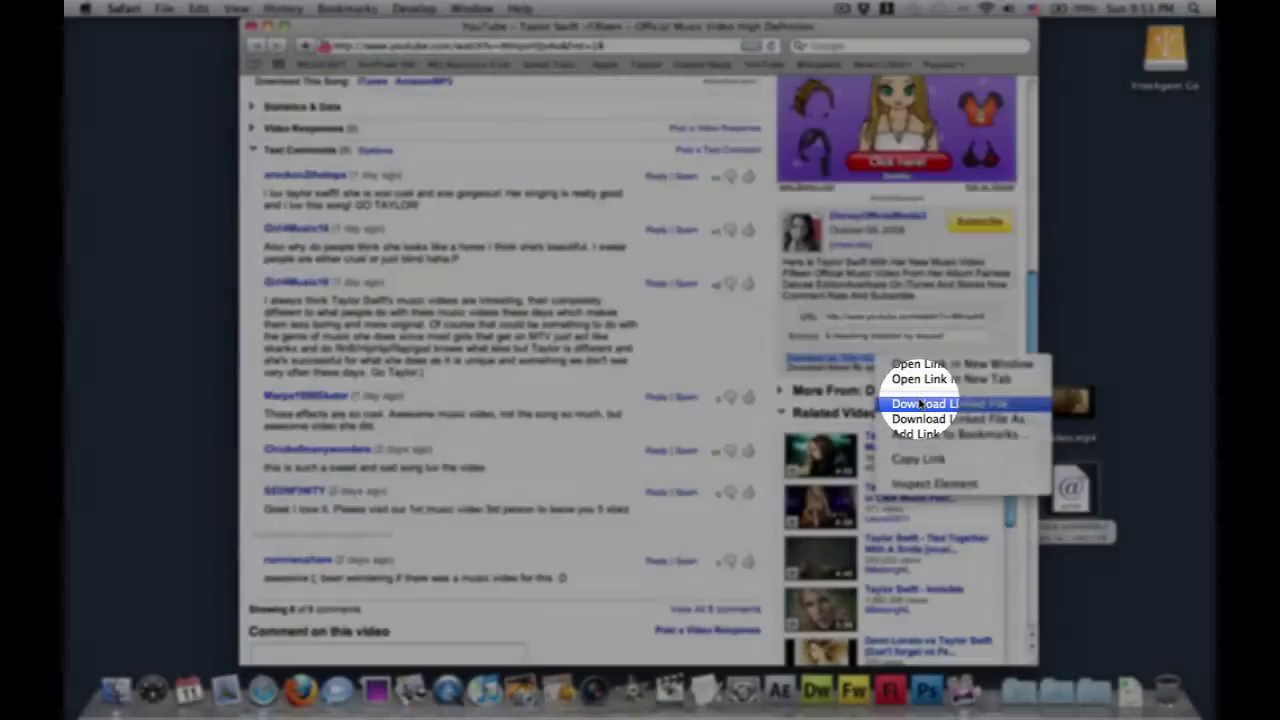
pyautogui.click(921, 404)
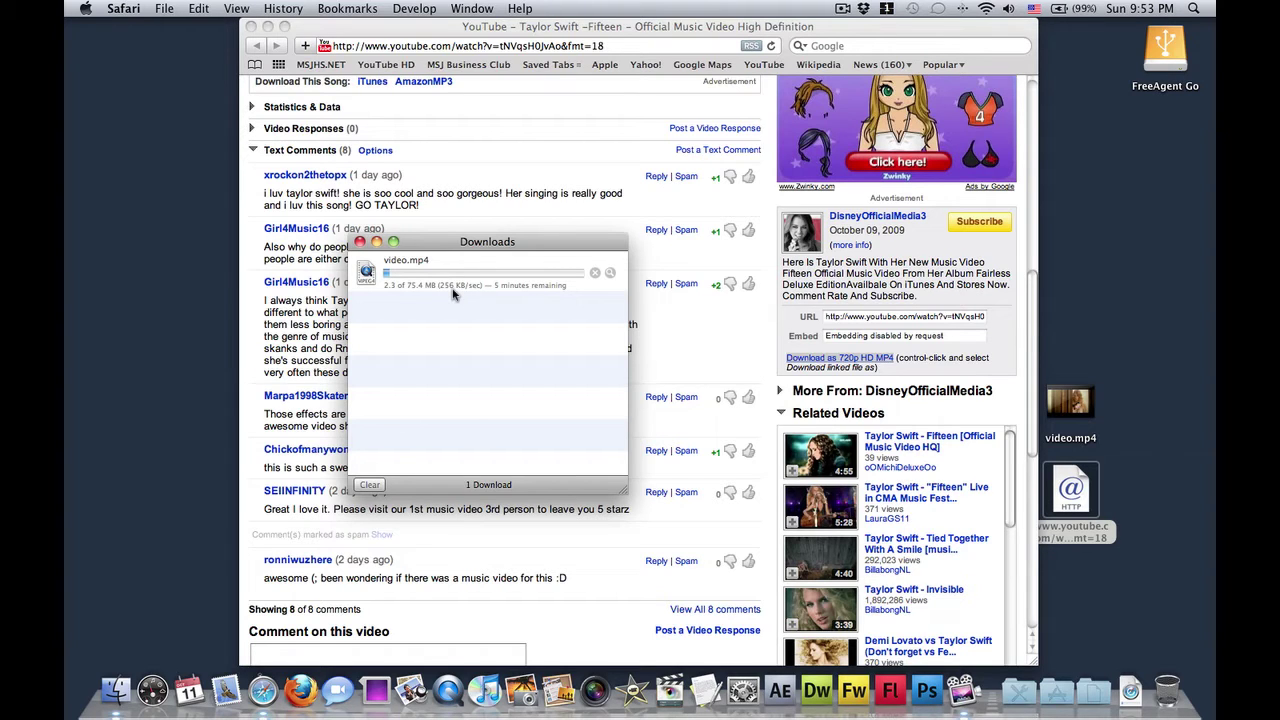
pyautogui.click(523, 212)
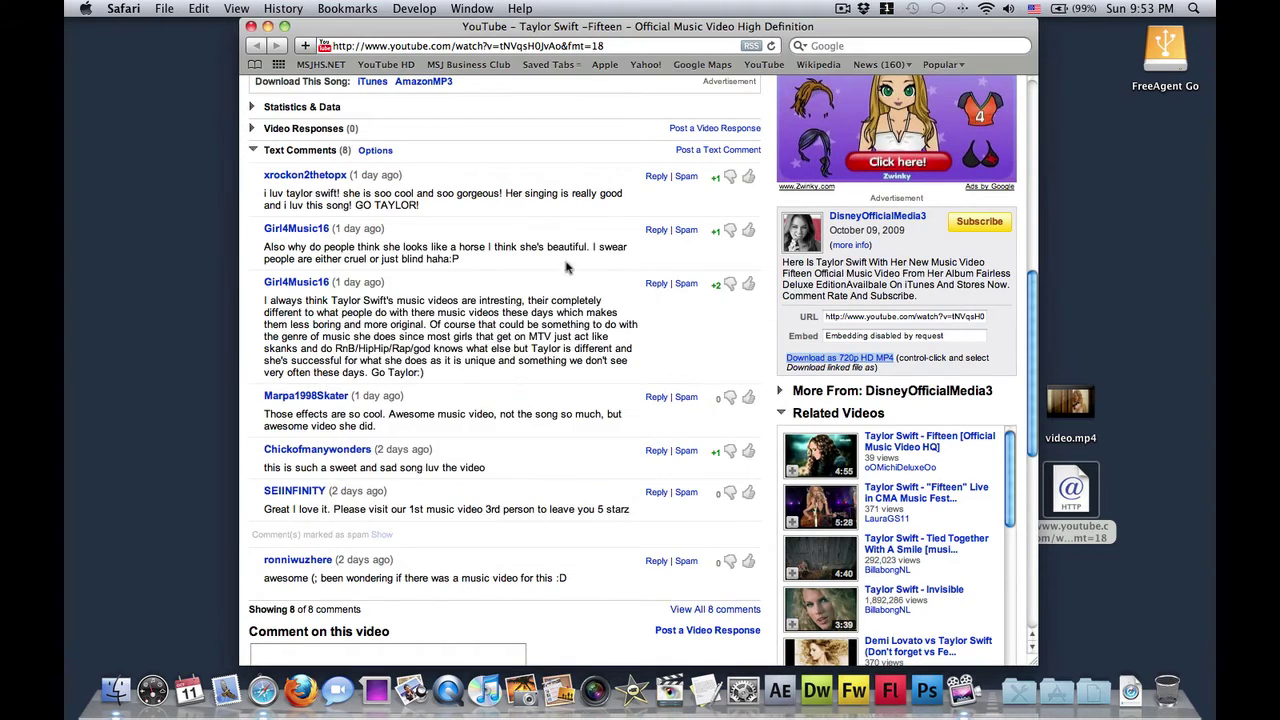
pyautogui.scroll(10, 567, 270)
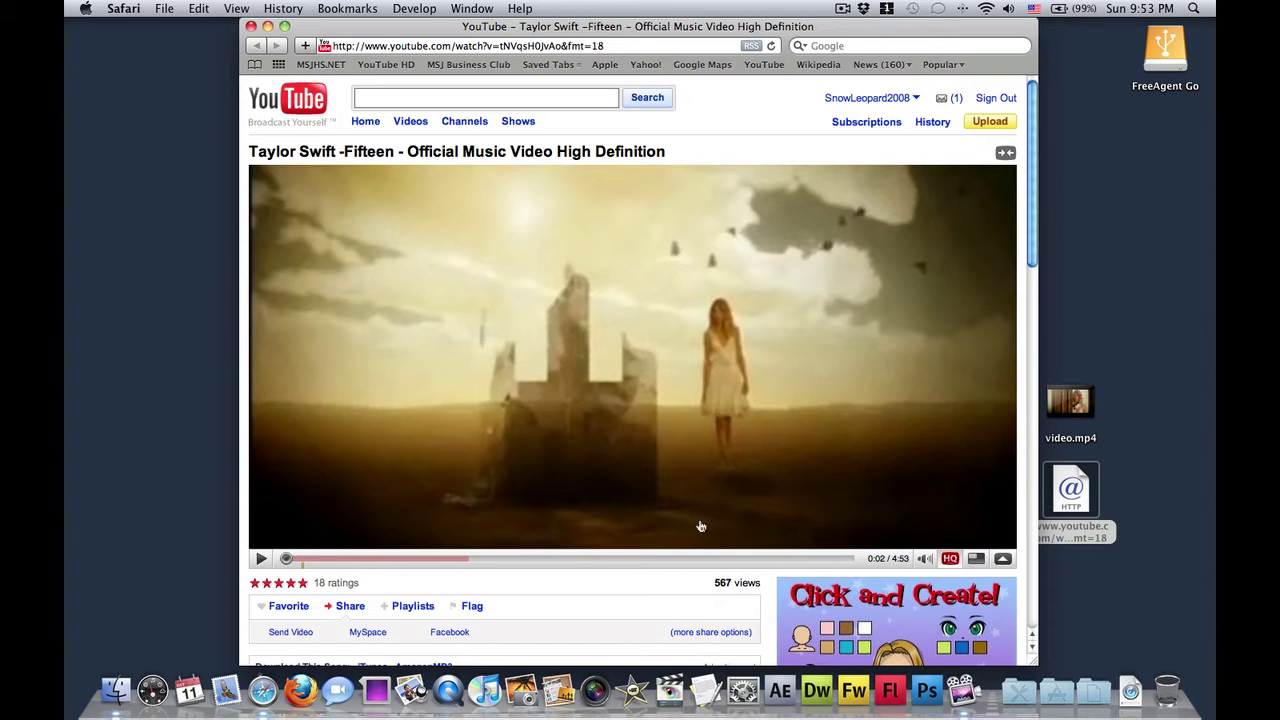
# Open video.mp4 from the desktop in QuickTime Player and play it
pyautogui.moveTo(922, 560)
pyautogui.rightClick(1062, 400)
pyautogui.click(1118, 338)
pyautogui.doubleClick(1090, 395)
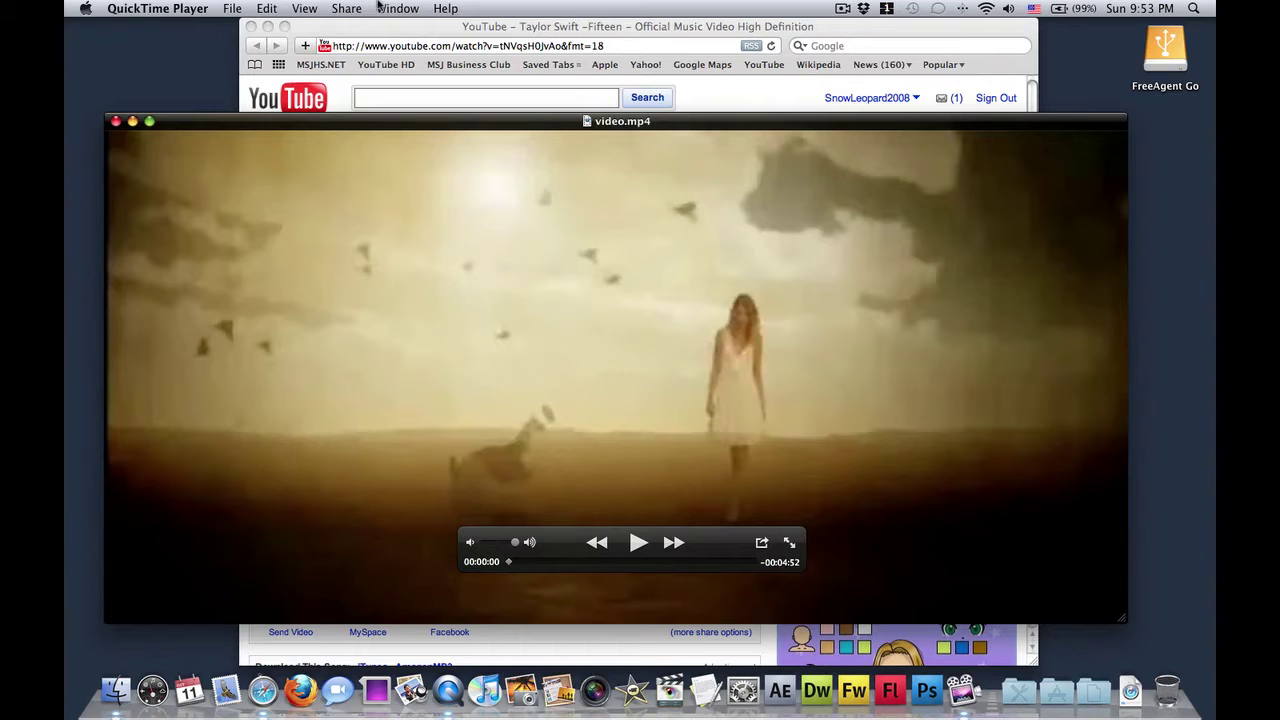
pyautogui.press('space')
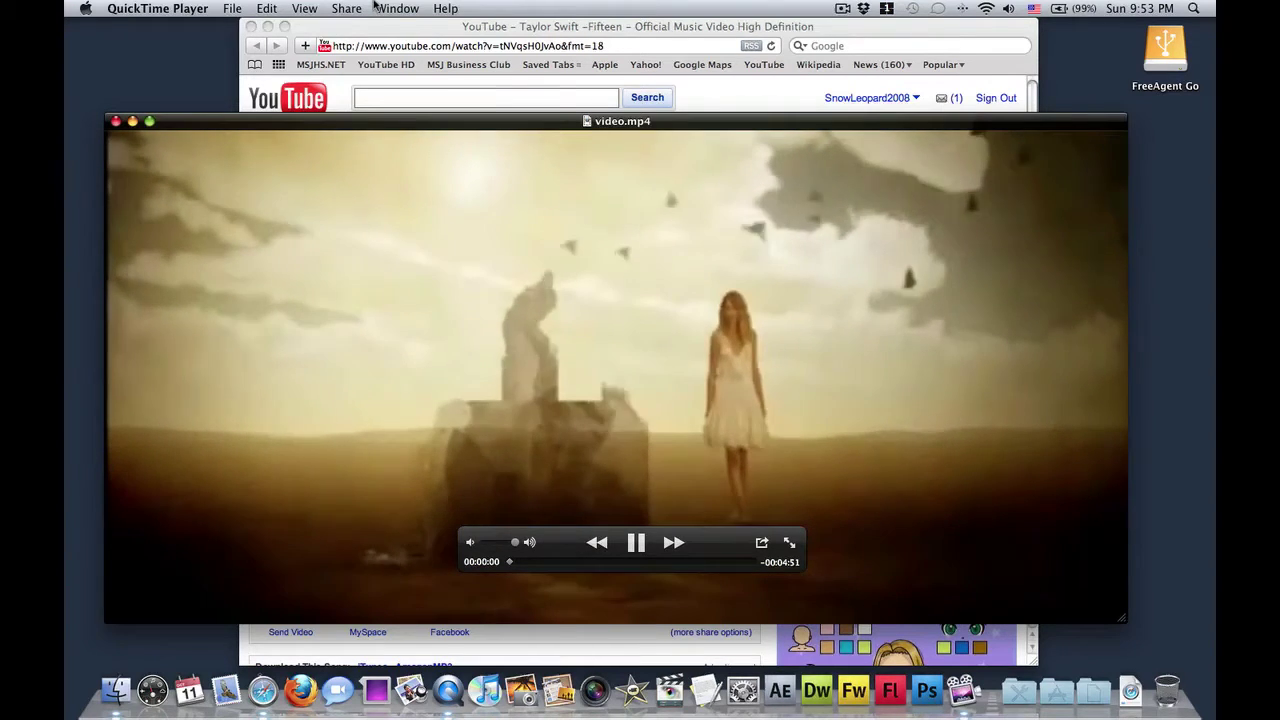
# Show the movie inspector for video.mp4 to check its format, resolution and data size, and close the inspector
pyautogui.click(390, 8)
pyautogui.click(441, 79)
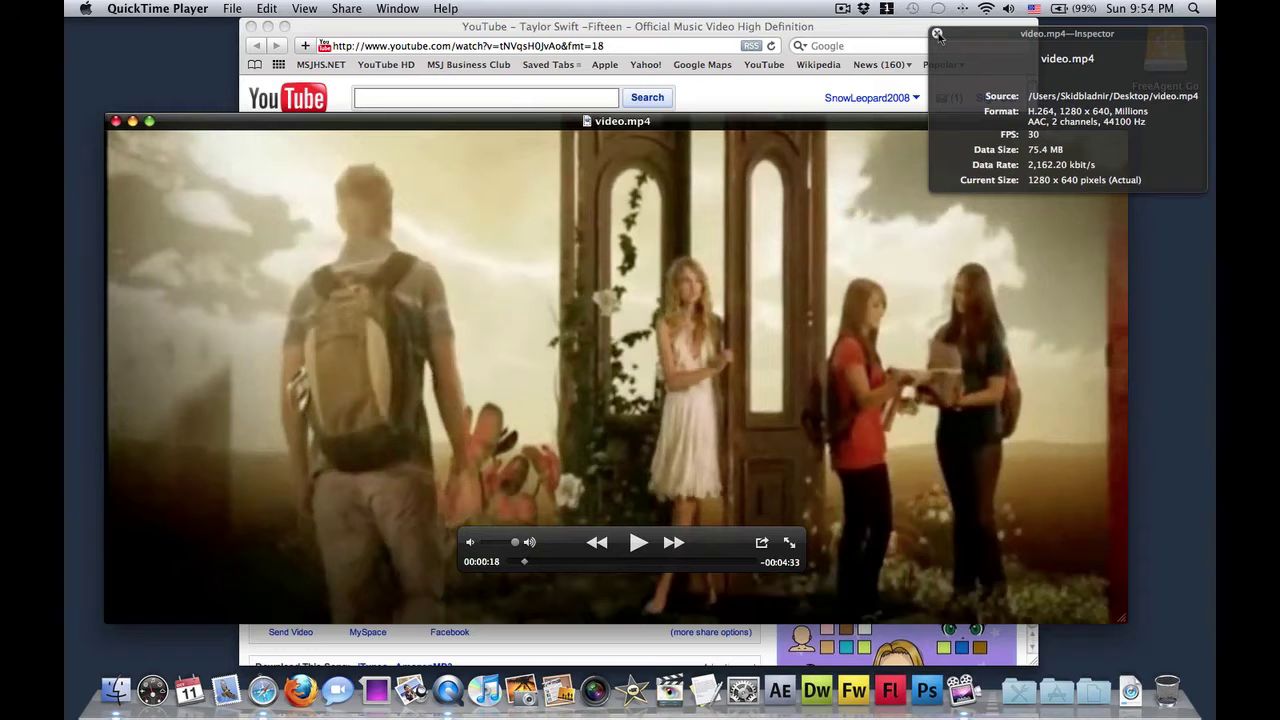
pyautogui.click(937, 35)
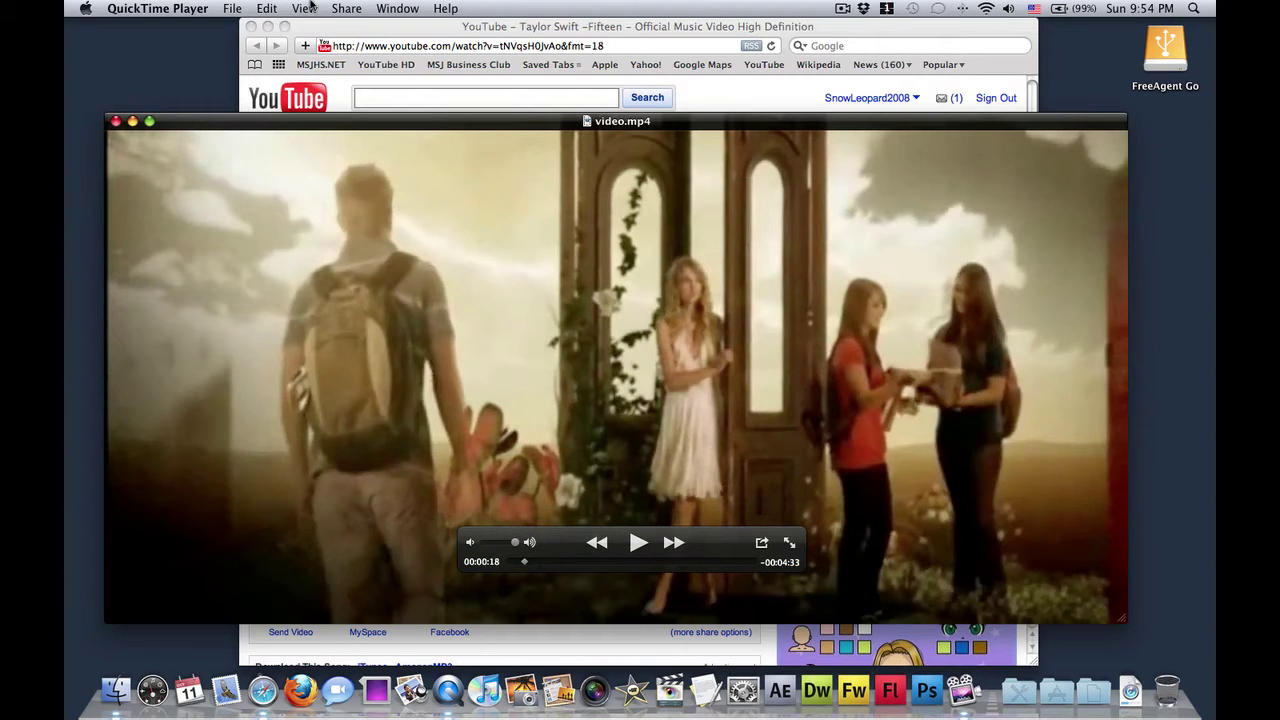
# Quit QuickTime Player and return to the YouTube video page in Safari to look over the 720p download link
pyautogui.press('super+q')
pyautogui.click(1118, 336)
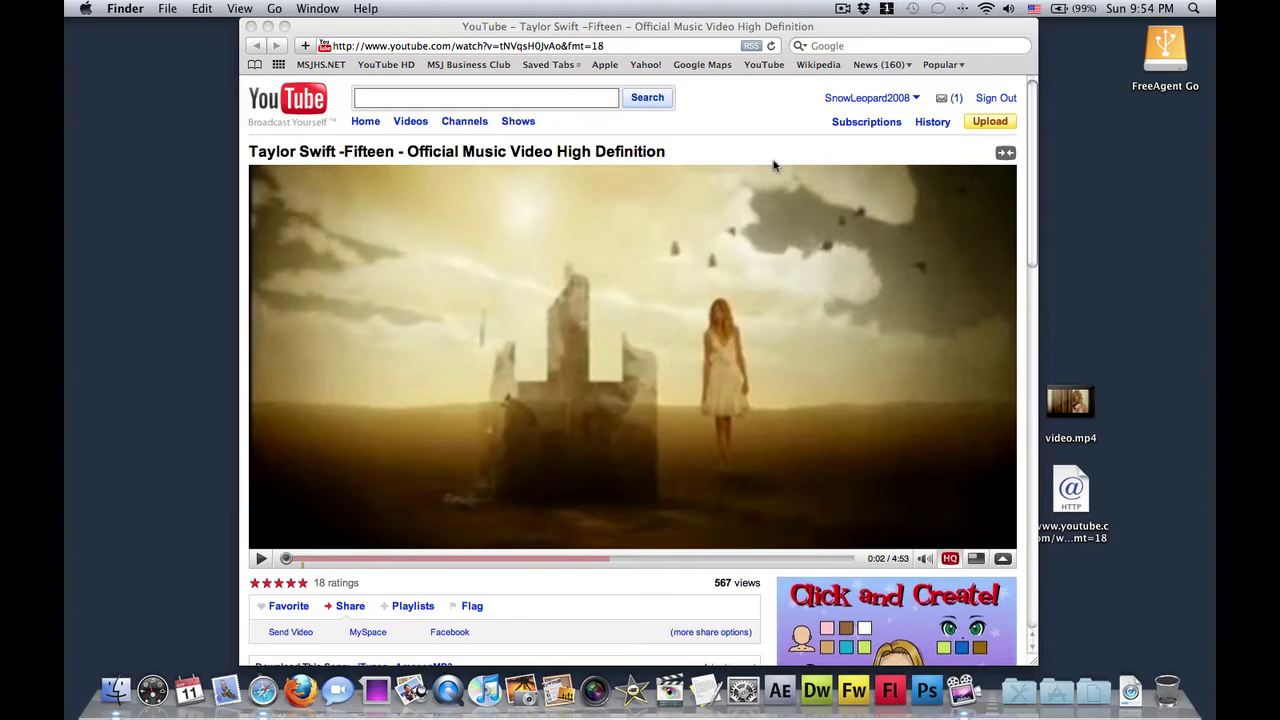
pyautogui.click(773, 165)
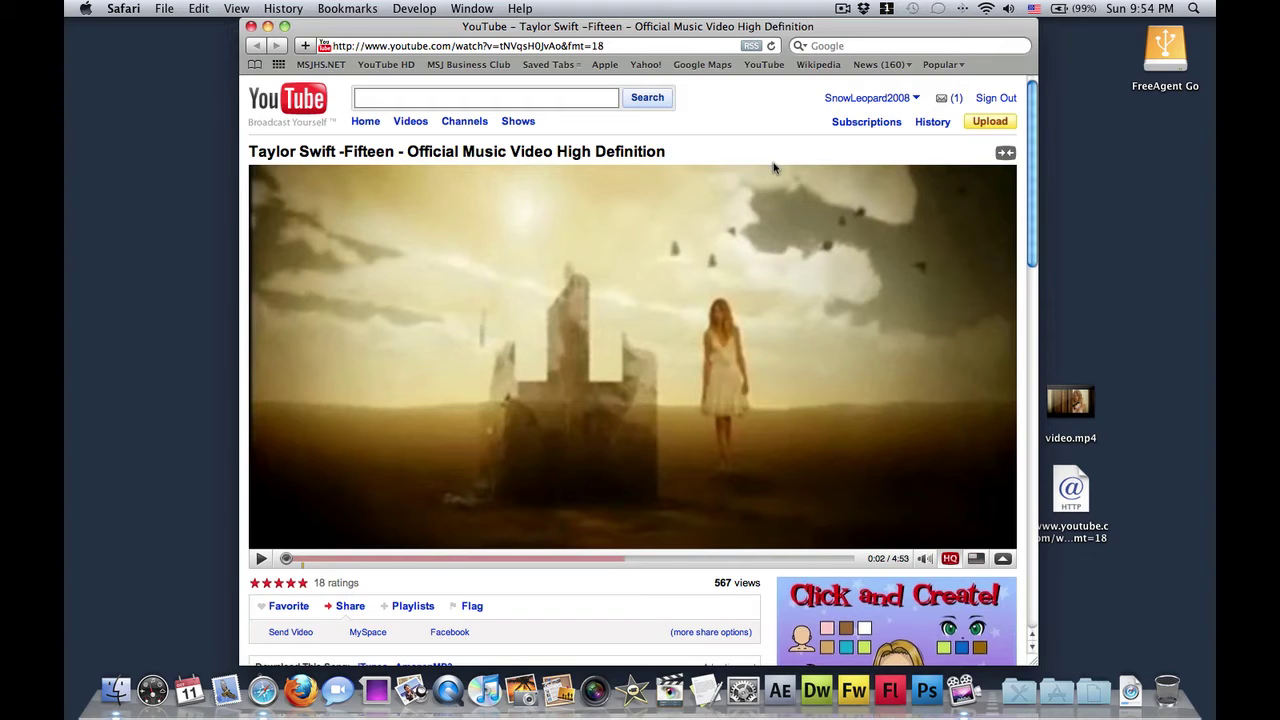
pyautogui.scroll(-8, 766, 236)
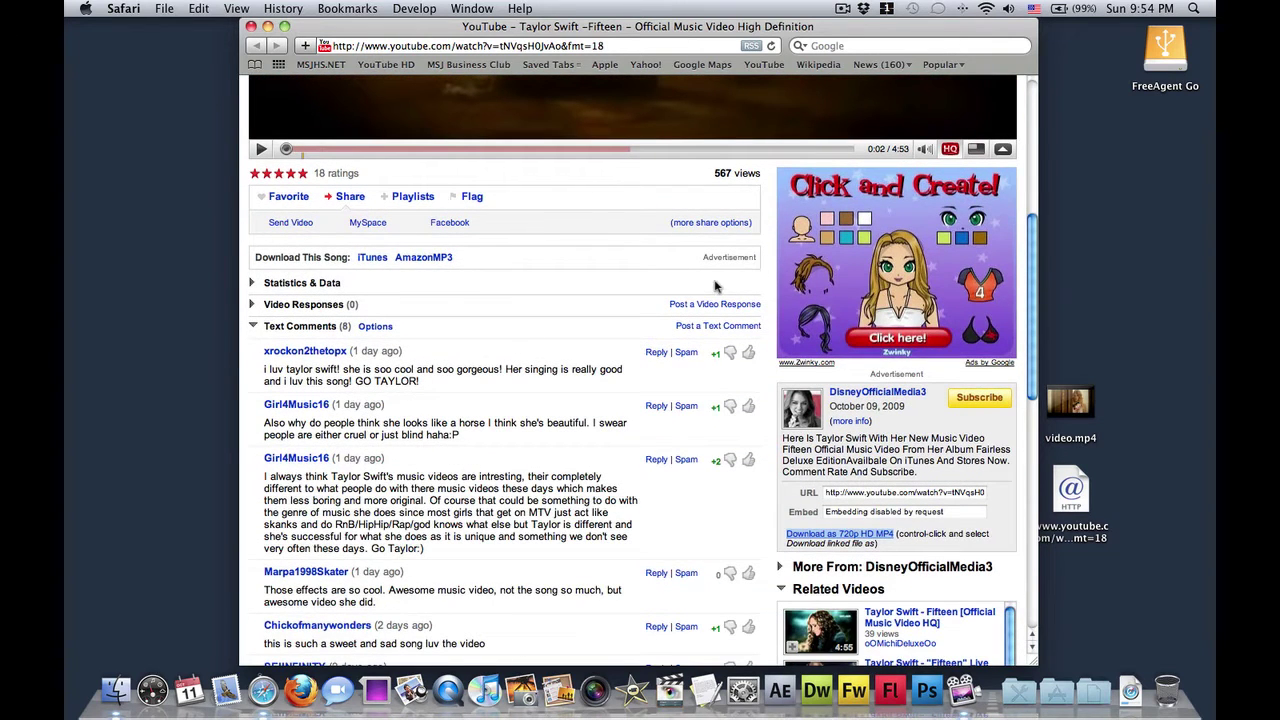
pyautogui.click(710, 284)
pyautogui.scroll(3, 372, 262)
pyautogui.scroll(6, 372, 262)
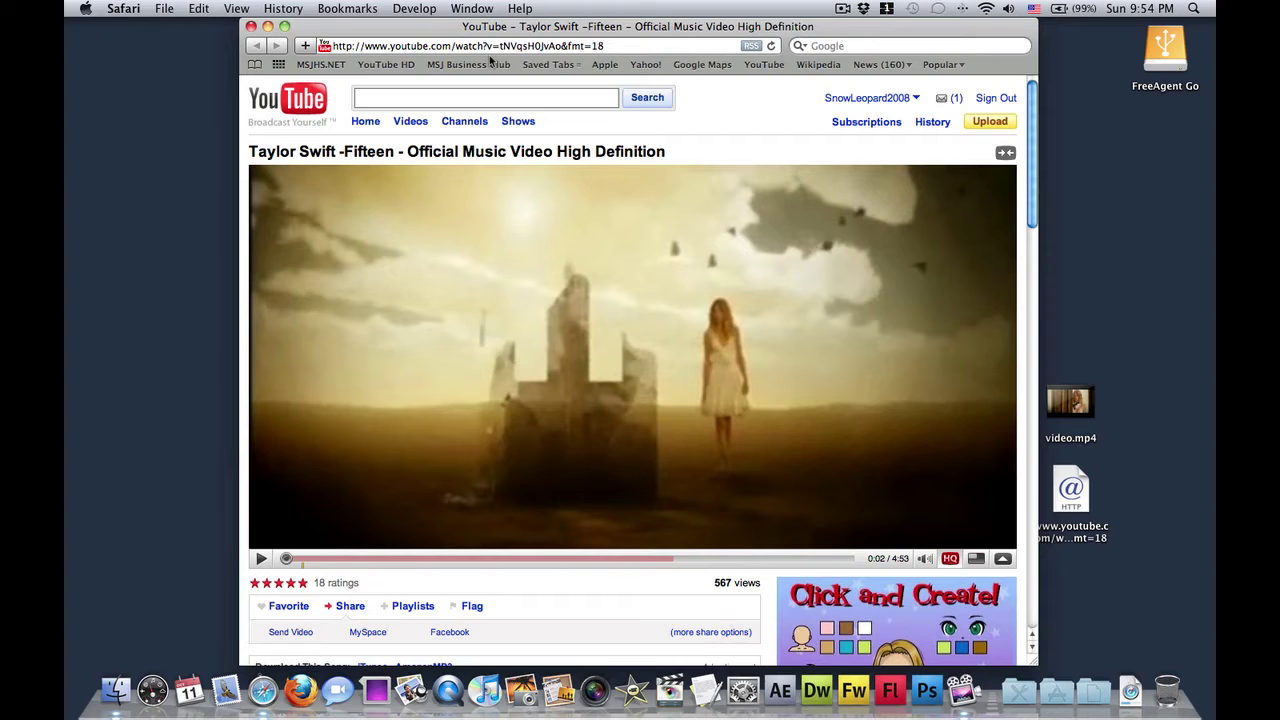
# Open the signed-in account's YouTube channel page and highlight the subscriber count in its profile
pyautogui.click(888, 98)
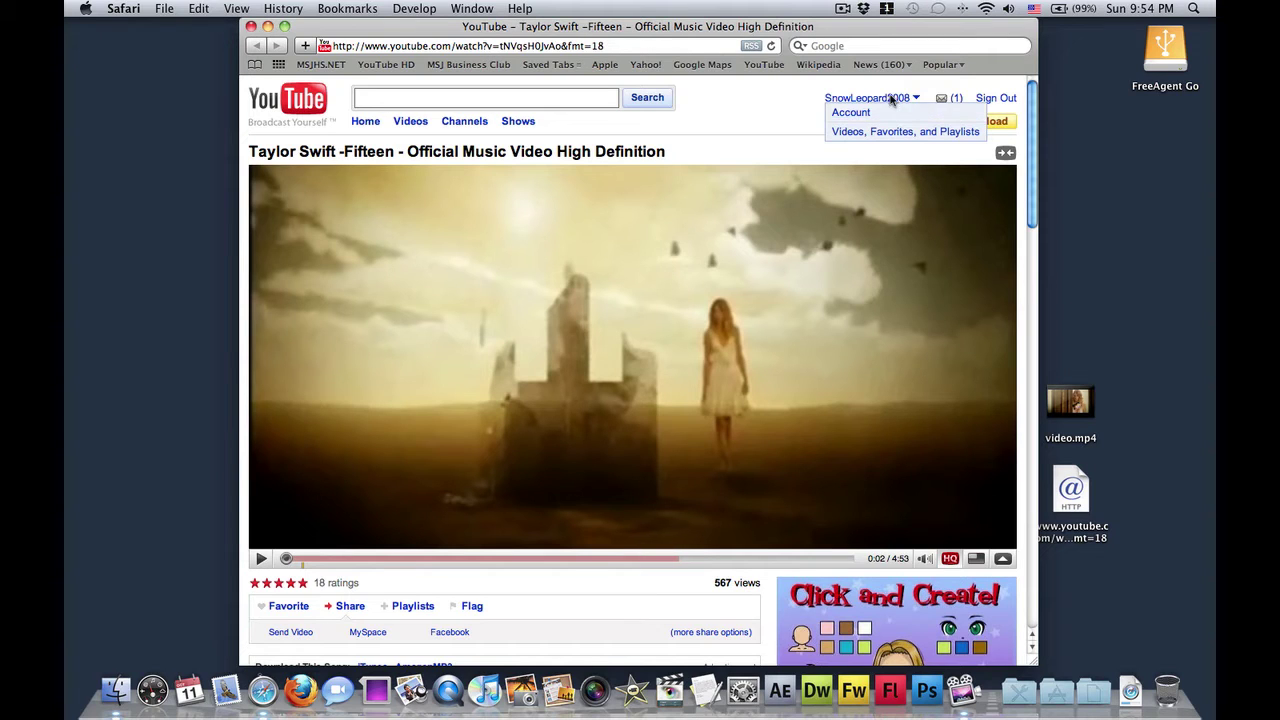
pyautogui.click(890, 98)
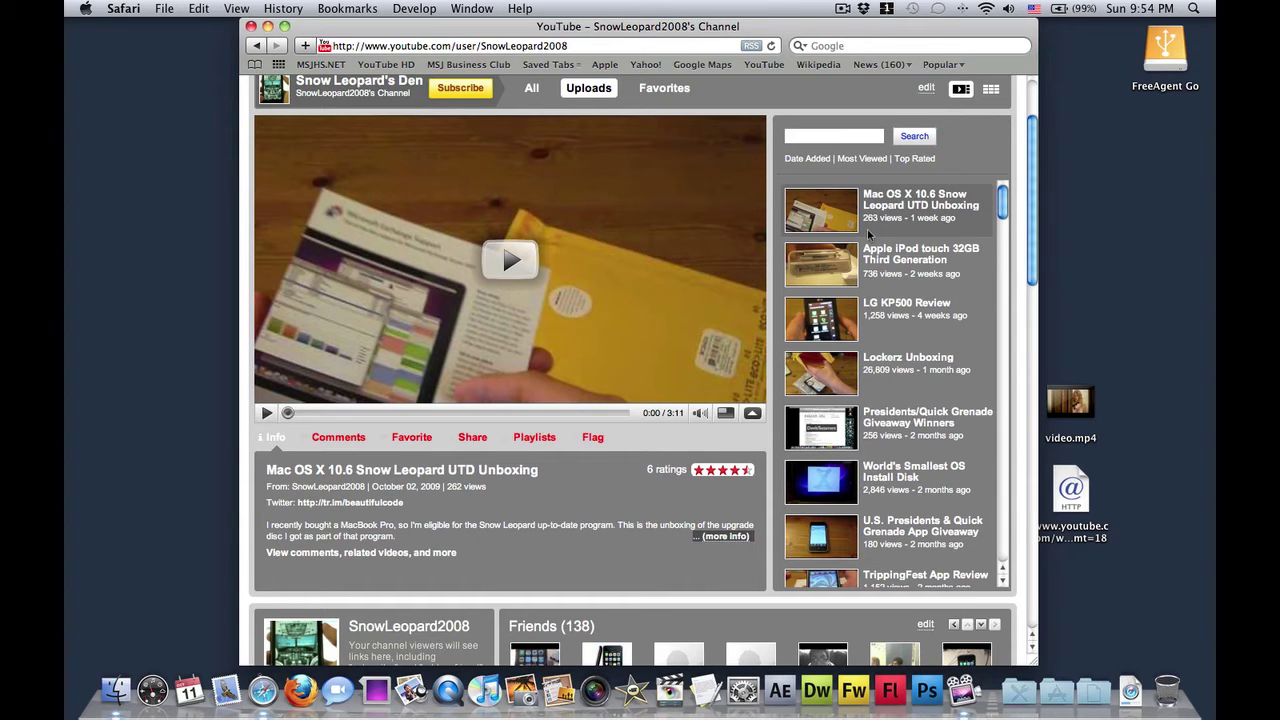
pyautogui.scroll(-10, 640, 240)
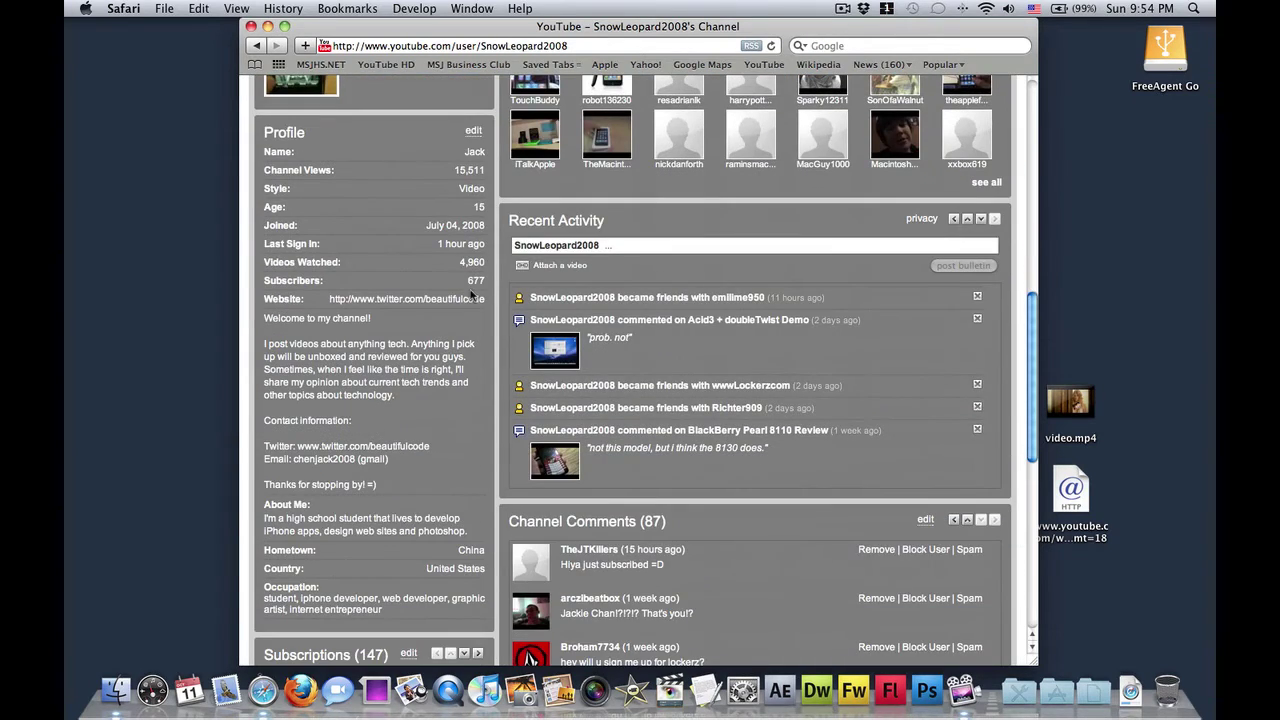
pyautogui.moveTo(464, 285); pyautogui.dragTo(482, 282)
pyautogui.click(490, 284)
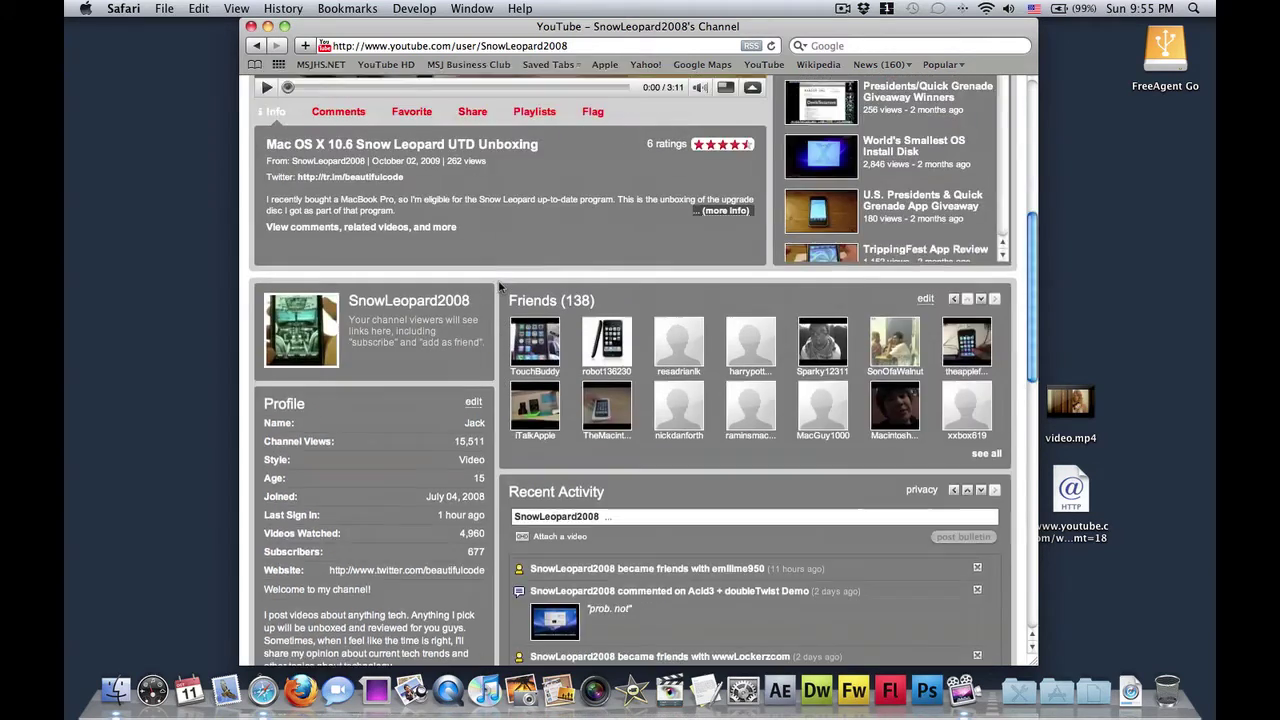
# Look over the channel's profile, recent activity and list of uploaded videos, and go back to the music video page
pyautogui.scroll(10, 500, 286)
pyautogui.scroll(-15, 560, 300)
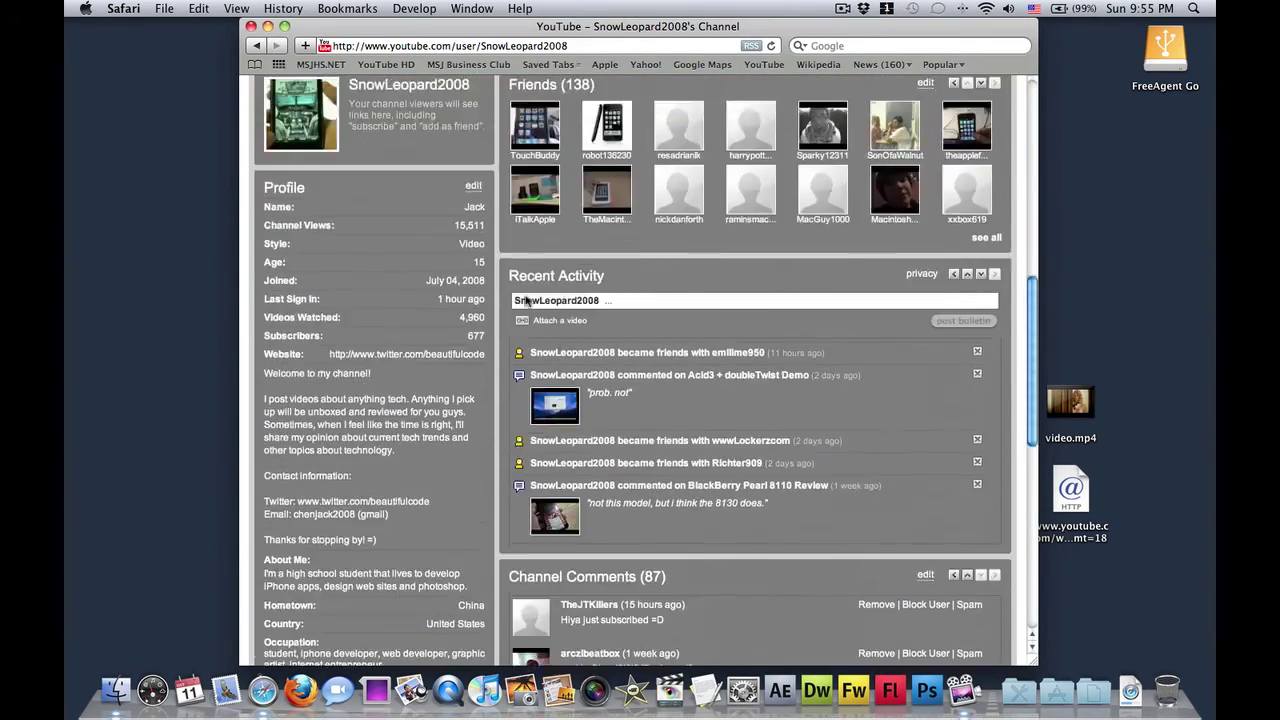
pyautogui.scroll(10, 525, 300)
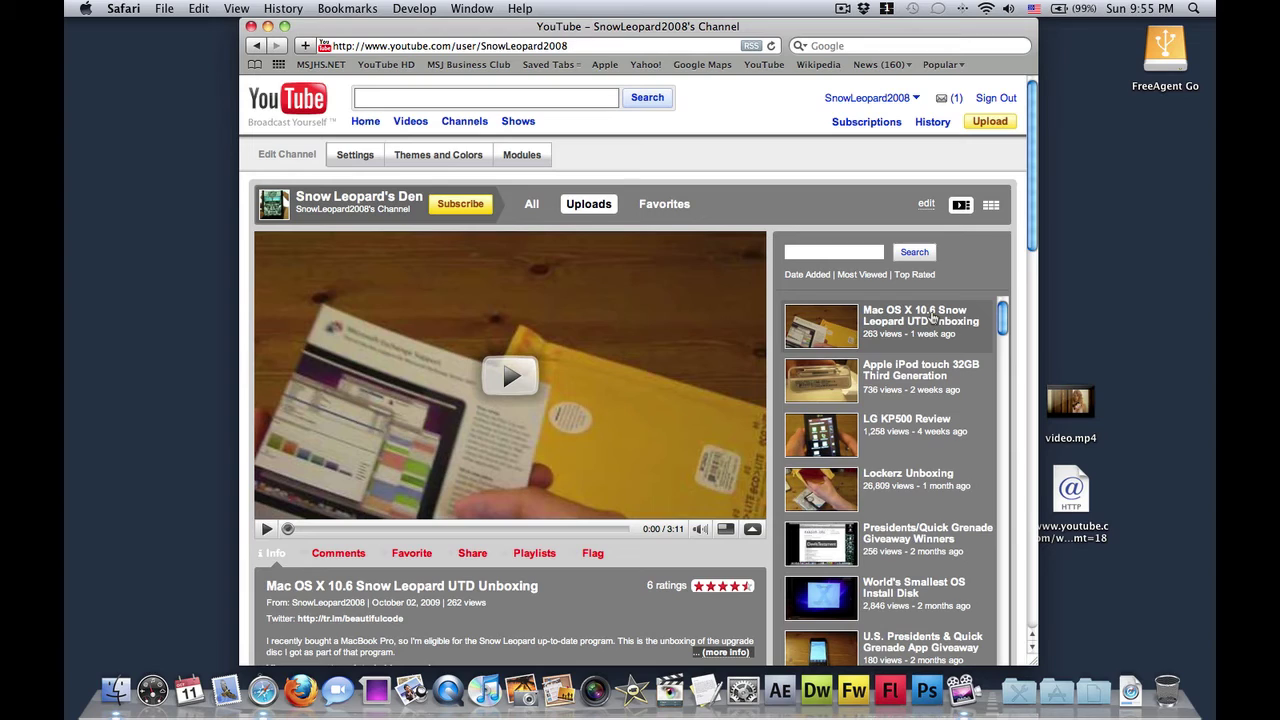
pyautogui.scroll(-2, 932, 318)
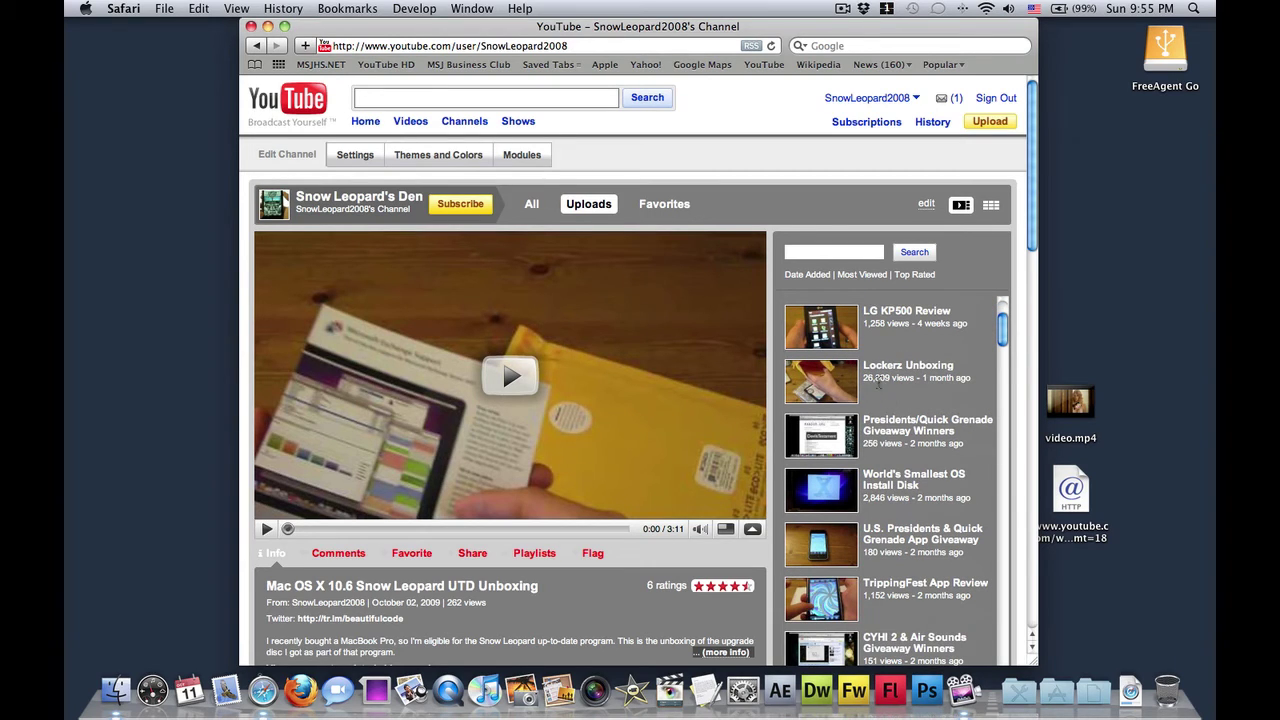
pyautogui.scroll(1, 904, 381)
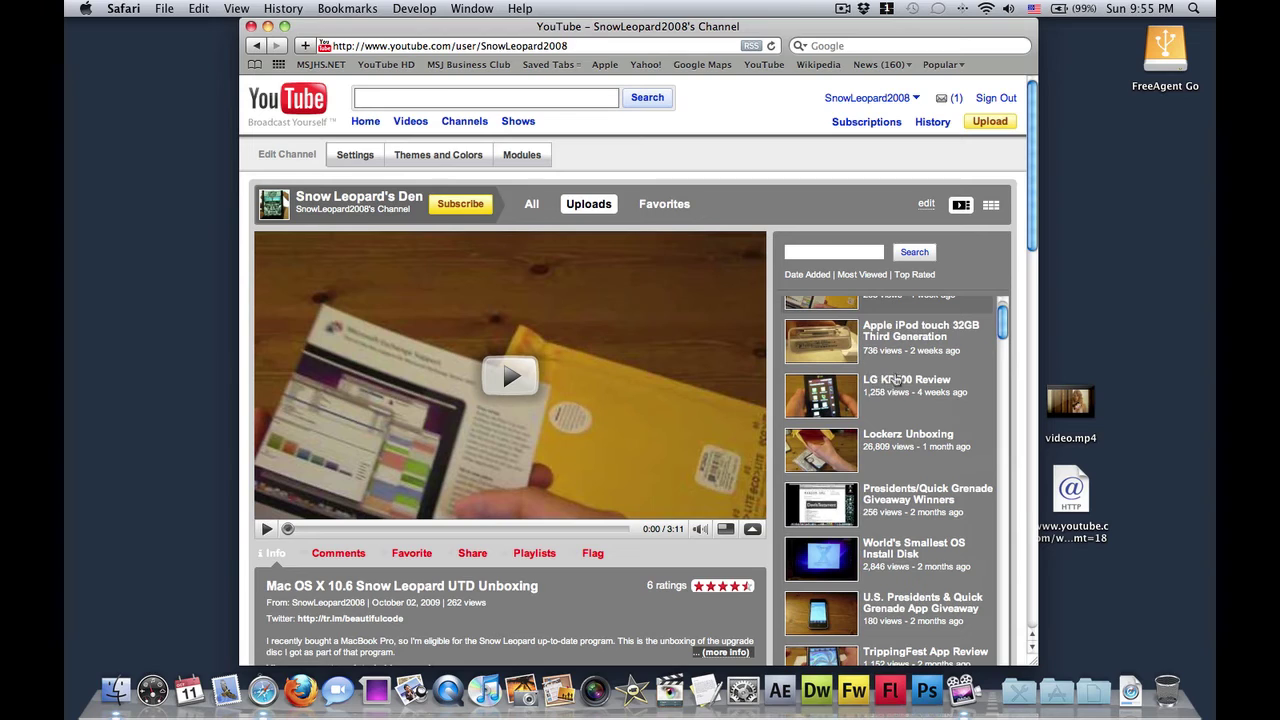
pyautogui.scroll(1, 890, 380)
pyautogui.scroll(1, 888, 378)
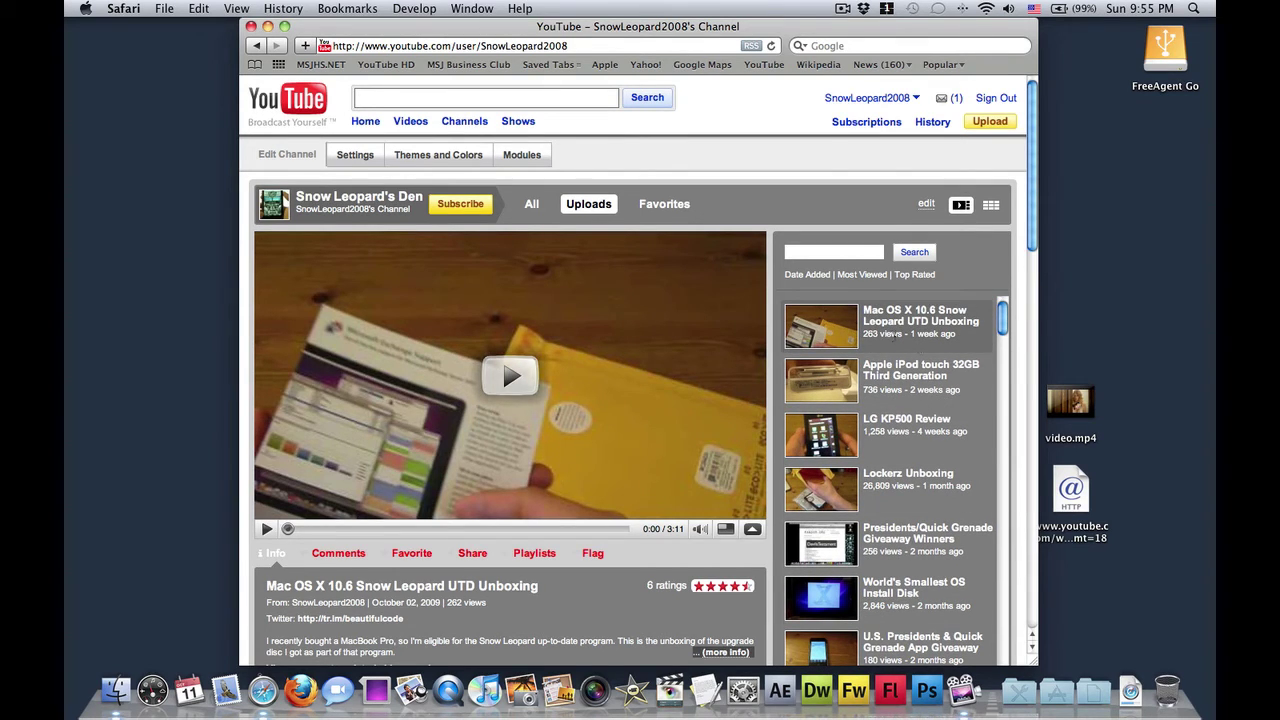
pyautogui.click(257, 46)
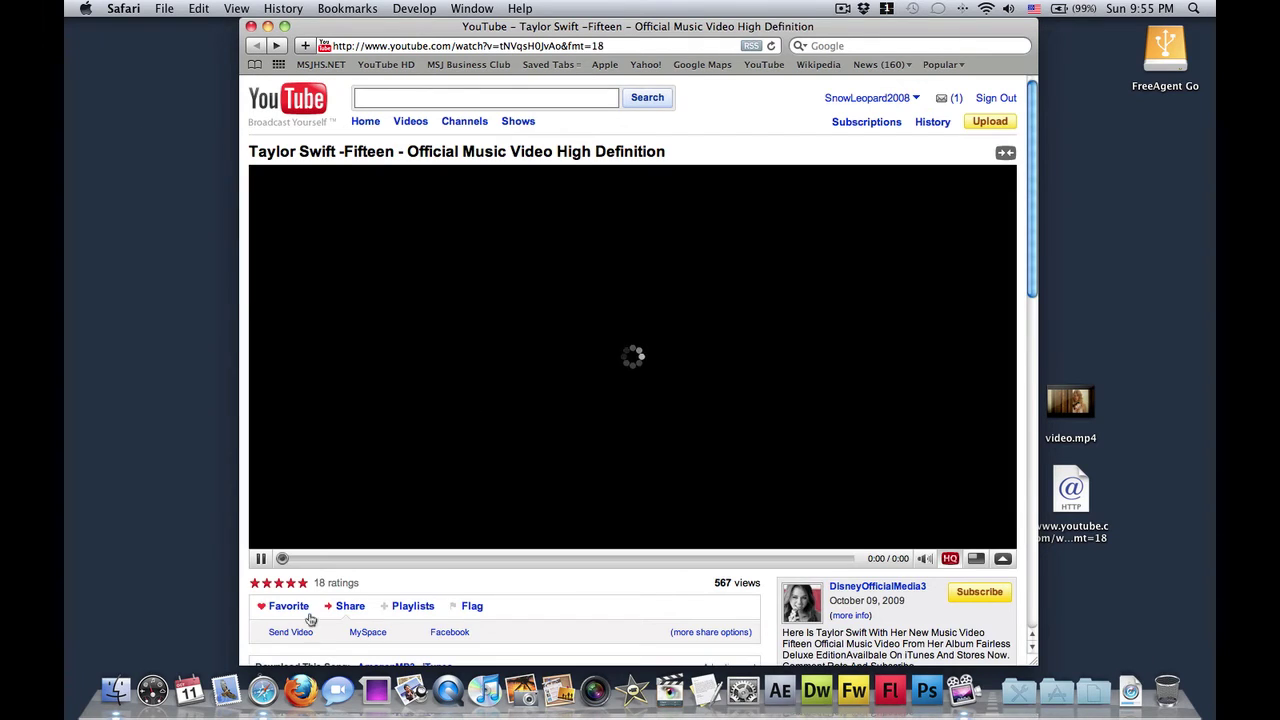